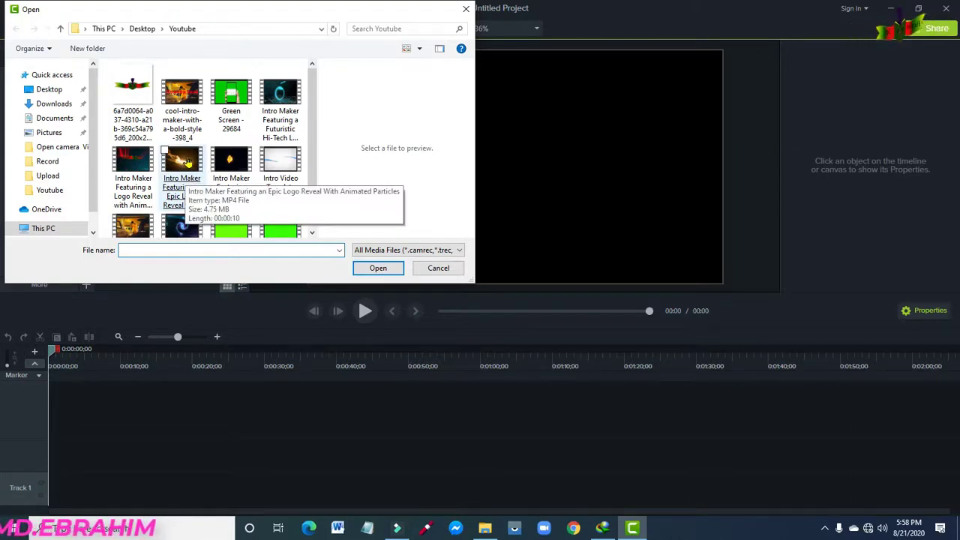
# Import the cool-intro-maker-with-a-bold-style-398_4 video and the A_Rising_Wave audio from the Record folder into the media bin
pyautogui.click(182, 97)
pyautogui.doubleClick(182, 98)
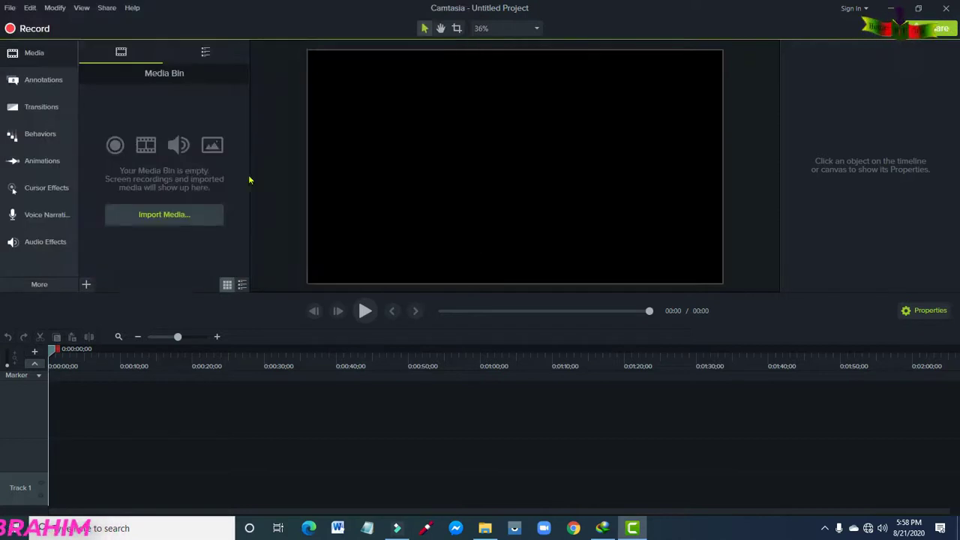
pyautogui.click(86, 285)
pyautogui.click(96, 246)
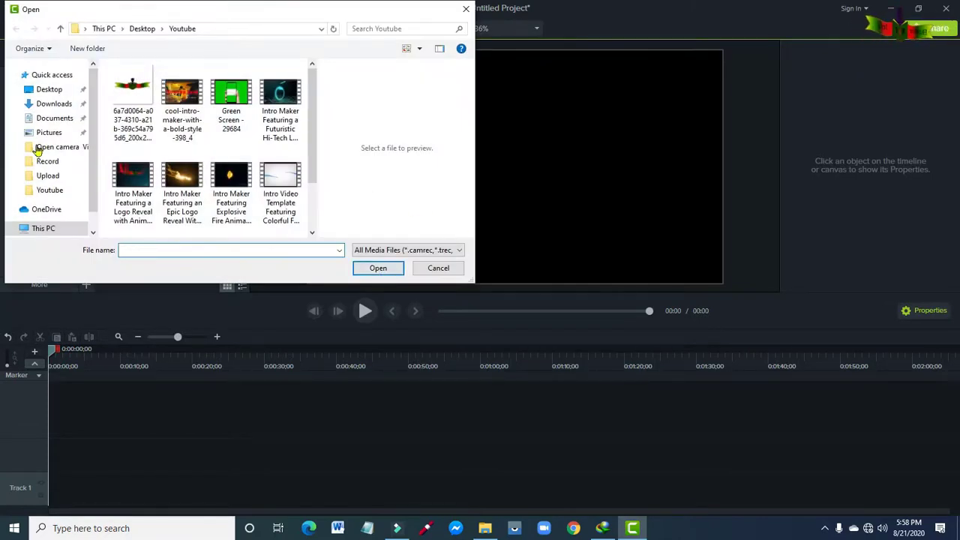
pyautogui.click(54, 163)
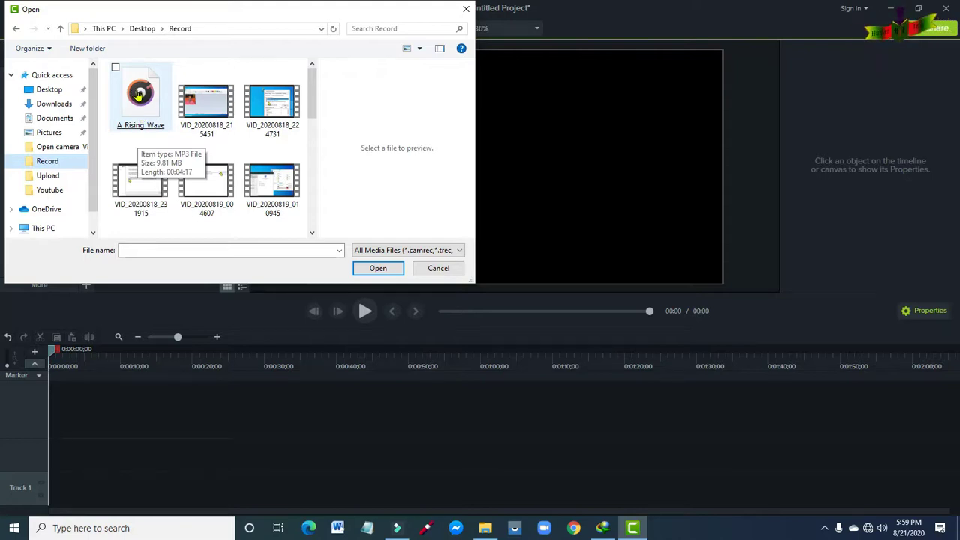
pyautogui.doubleClick(138, 94)
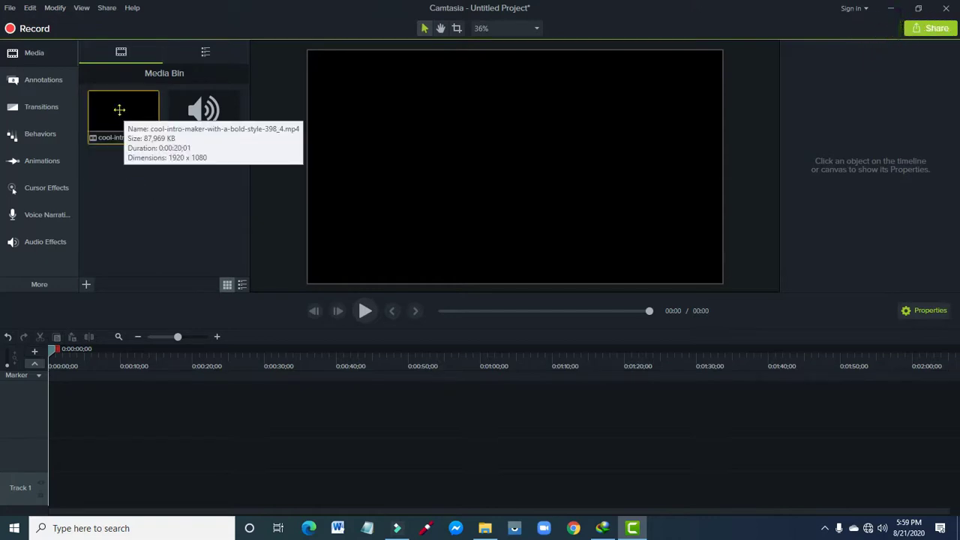
# Place the cool-intro-maker clip at the start of Track 2 and separate its audio from the video
pyautogui.moveTo(110, 110); pyautogui.dragTo(33, 456)
pyautogui.moveTo(107, 463); pyautogui.dragTo(113, 466)
pyautogui.rightClick(117, 465)
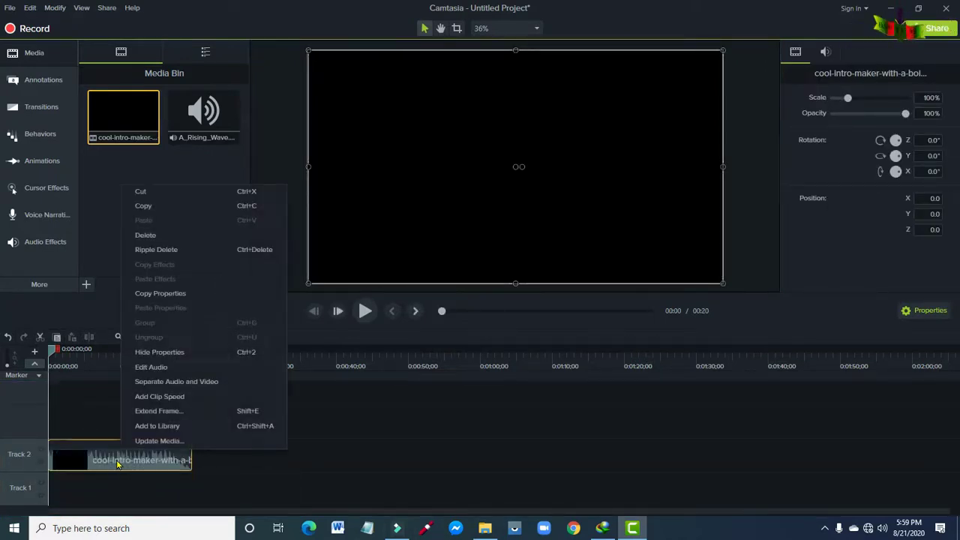
pyautogui.click(165, 382)
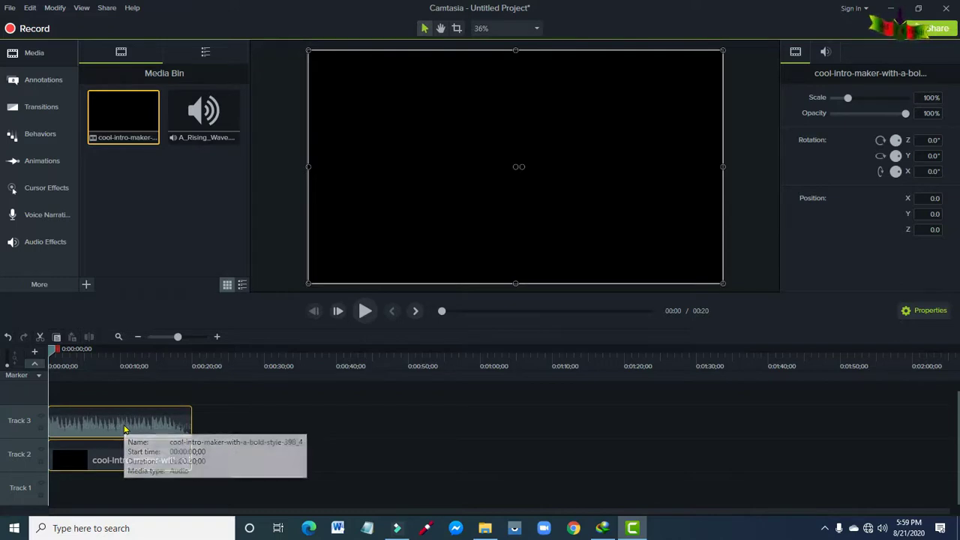
# Delete the intro clip's separated audio from Track 3
pyautogui.rightClick(124, 429)
pyautogui.click(125, 429)
pyautogui.rightClick(124, 430)
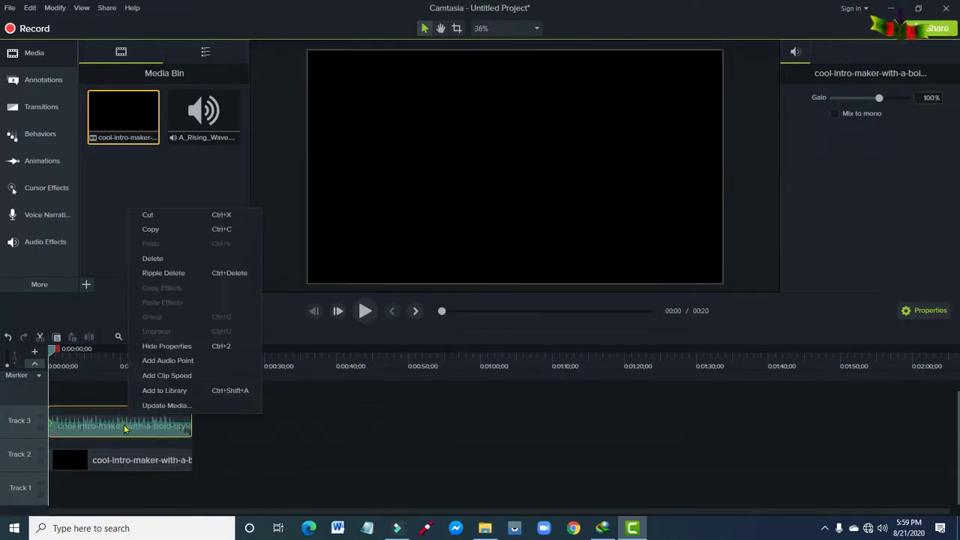
pyautogui.click(161, 258)
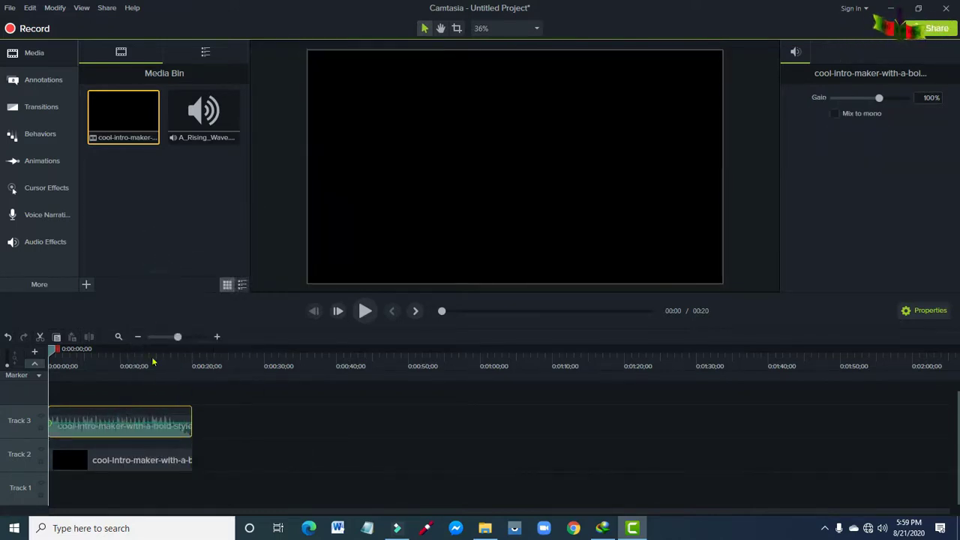
pyautogui.rightClick(138, 427)
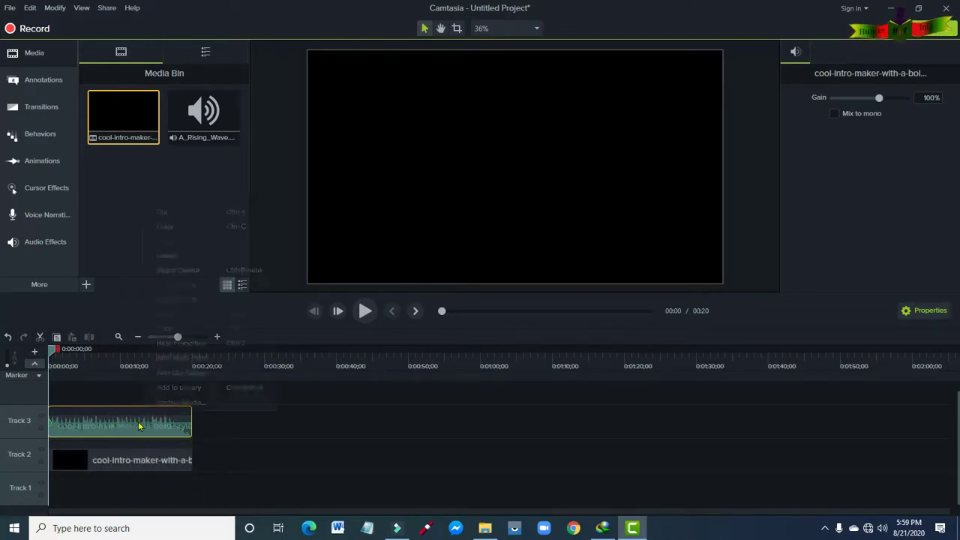
pyautogui.click(167, 256)
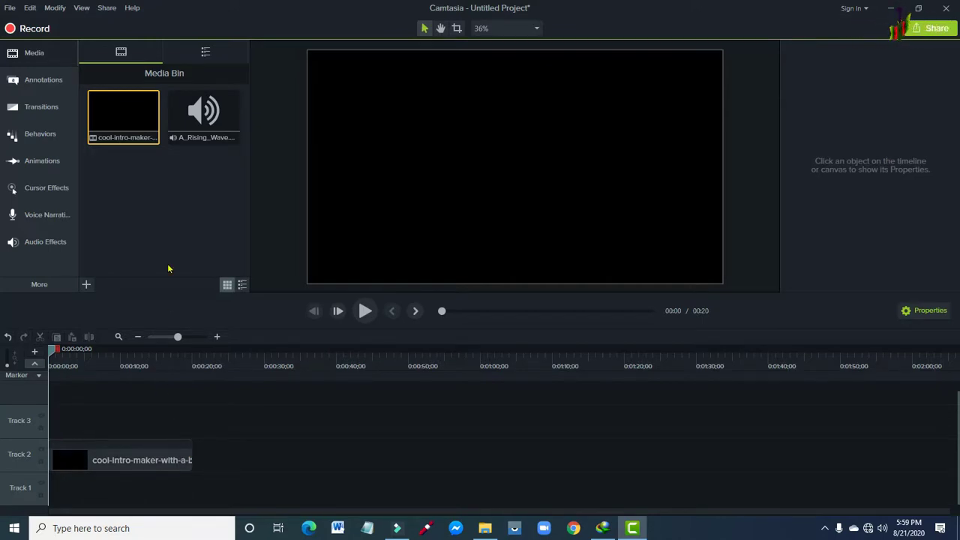
# Place A_Rising_Wave at the start of Track 1 and shift the intro clip on Track 2 to about 0:00:03;20
pyautogui.click(203, 117)
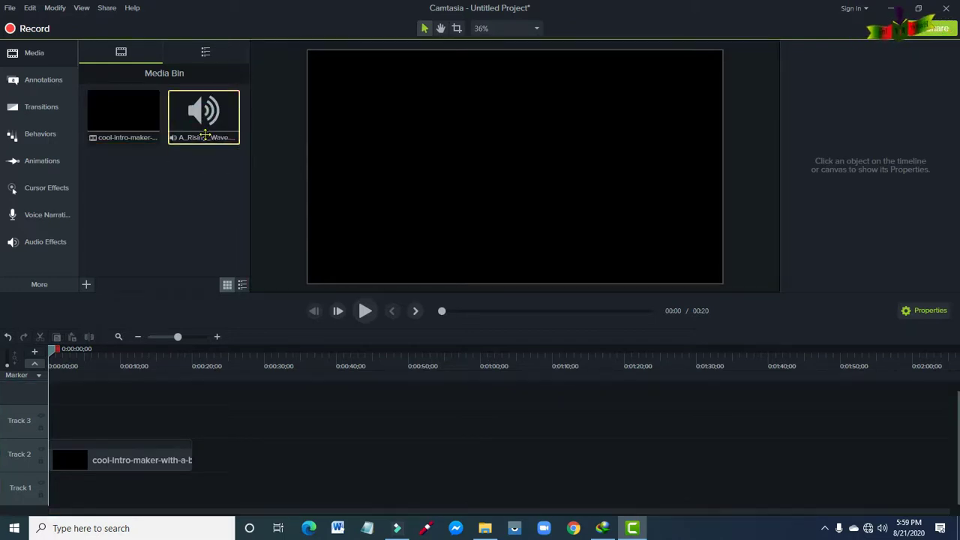
pyautogui.moveTo(204, 148)
pyautogui.mouseDown()
pyautogui.moveTo(214, 441)
pyautogui.moveTo(143, 492)
pyautogui.moveTo(42, 501)
pyautogui.mouseUp()
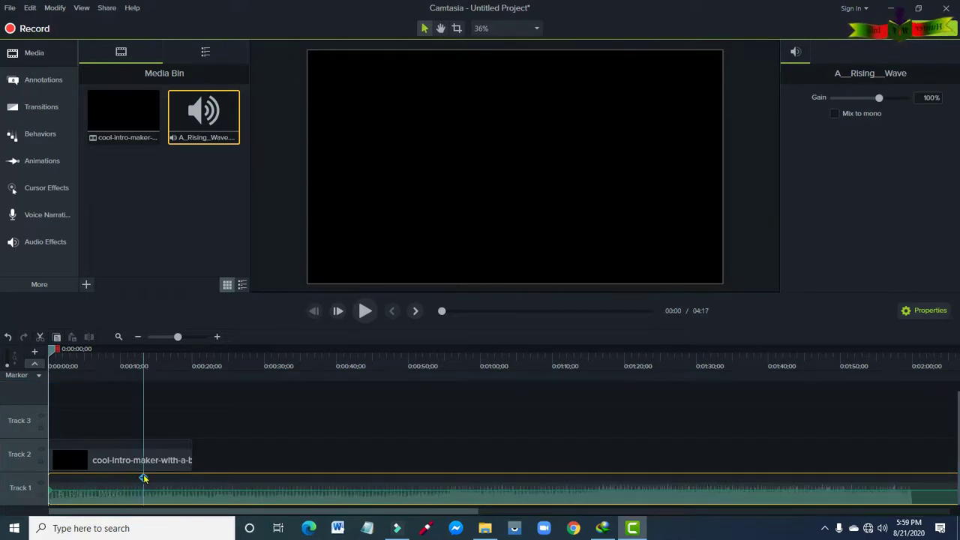
pyautogui.moveTo(133, 455); pyautogui.dragTo(161, 459)
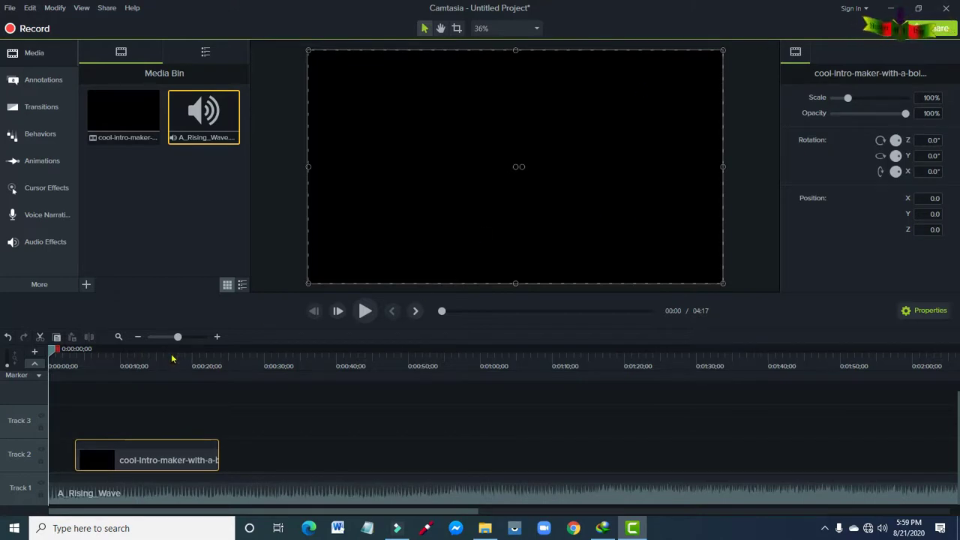
# Play the intro clip through to its end, split A_Rising_Wave at 0:00:23;19 and delete the part after it
pyautogui.moveTo(50, 355); pyautogui.dragTo(78, 355)
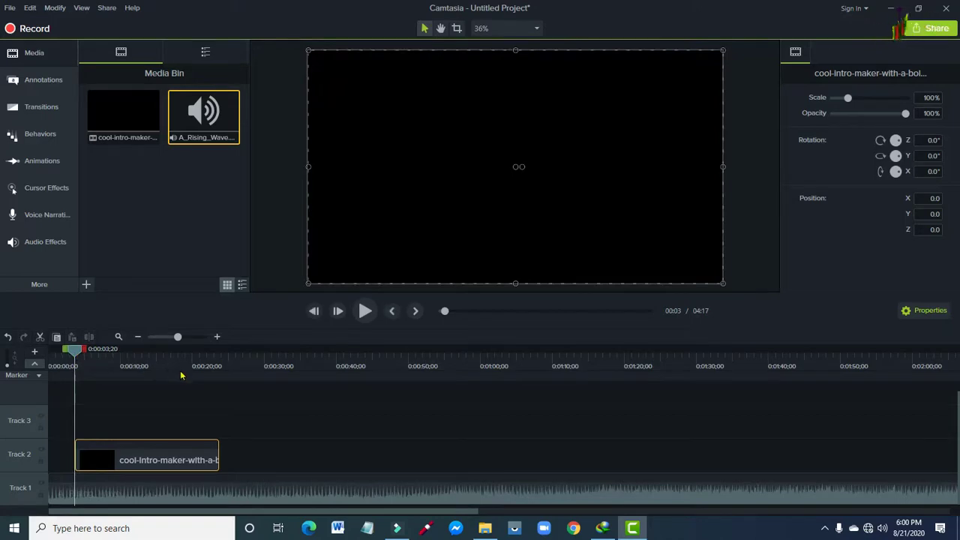
pyautogui.press('space')
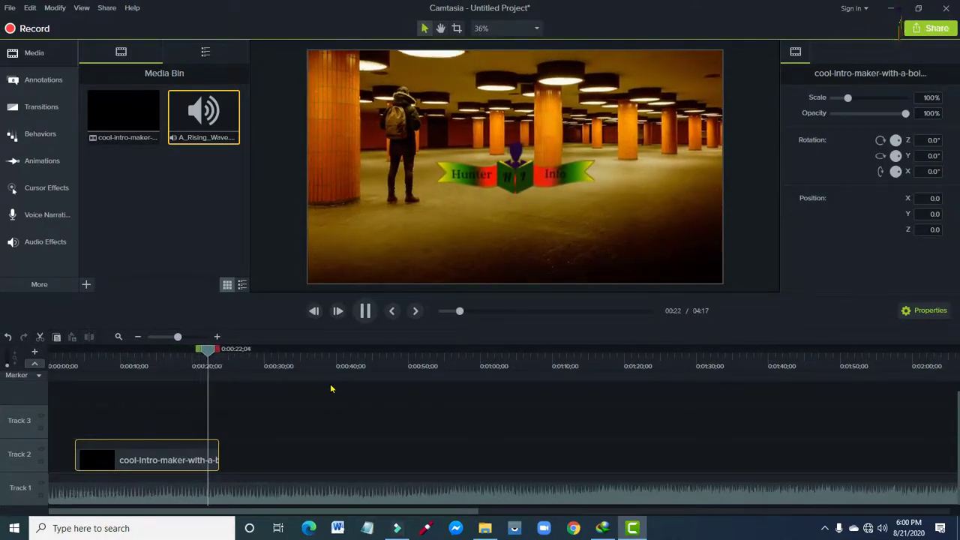
pyautogui.press('space')
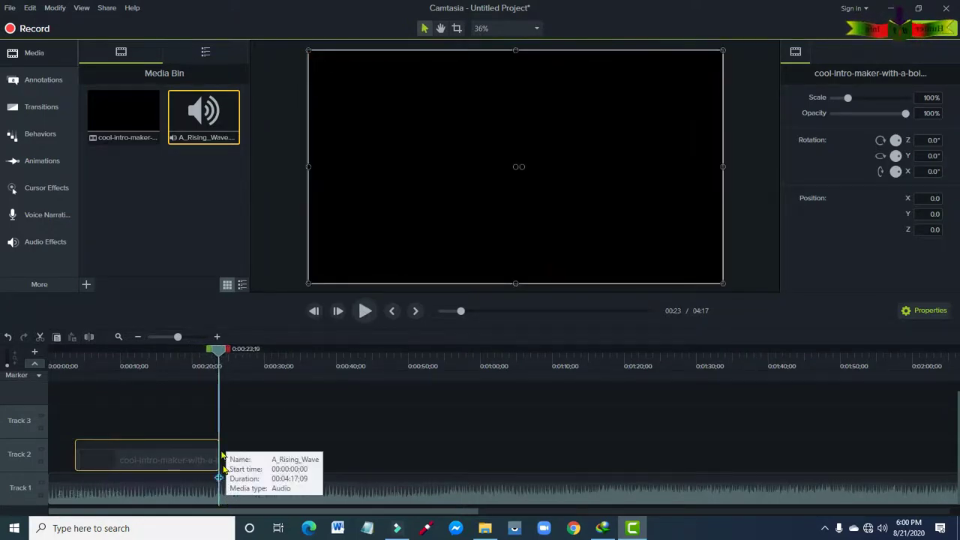
pyautogui.click(232, 501)
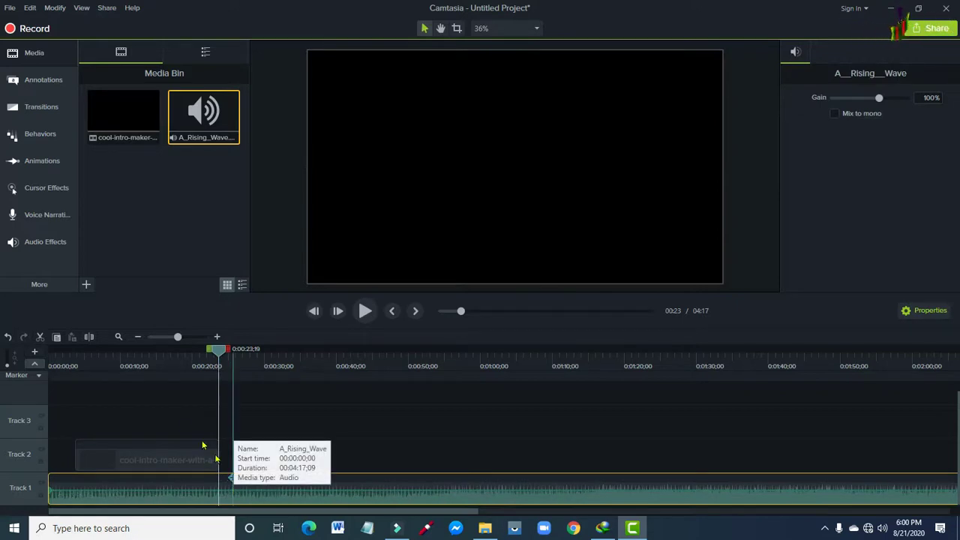
pyautogui.click(88, 336)
pyautogui.click(295, 492)
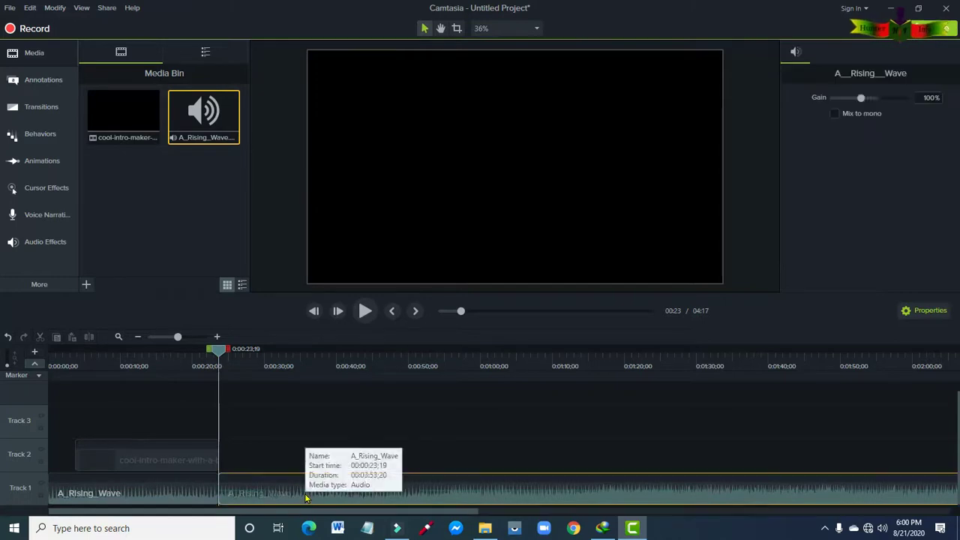
pyautogui.rightClick(305, 496)
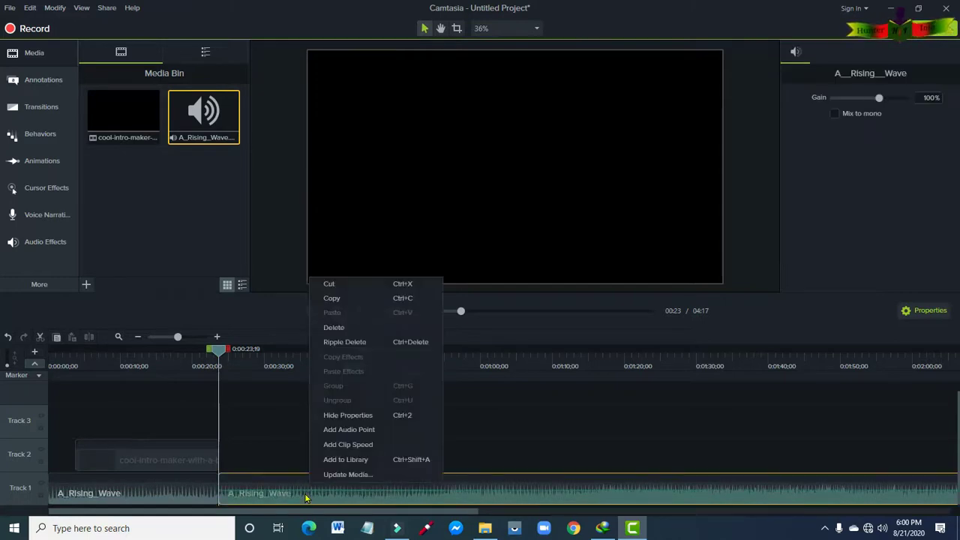
pyautogui.click(333, 328)
# Split A_Rising_Wave near the intro clip's start at 0:00:03;22 and delete the leading piece
pyautogui.moveTo(218, 355); pyautogui.dragTo(74, 363)
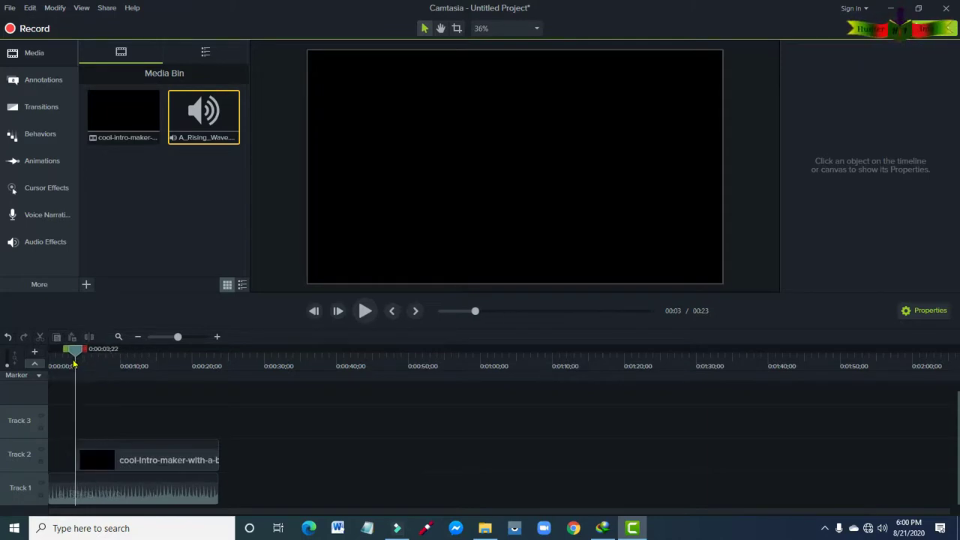
pyautogui.click(114, 492)
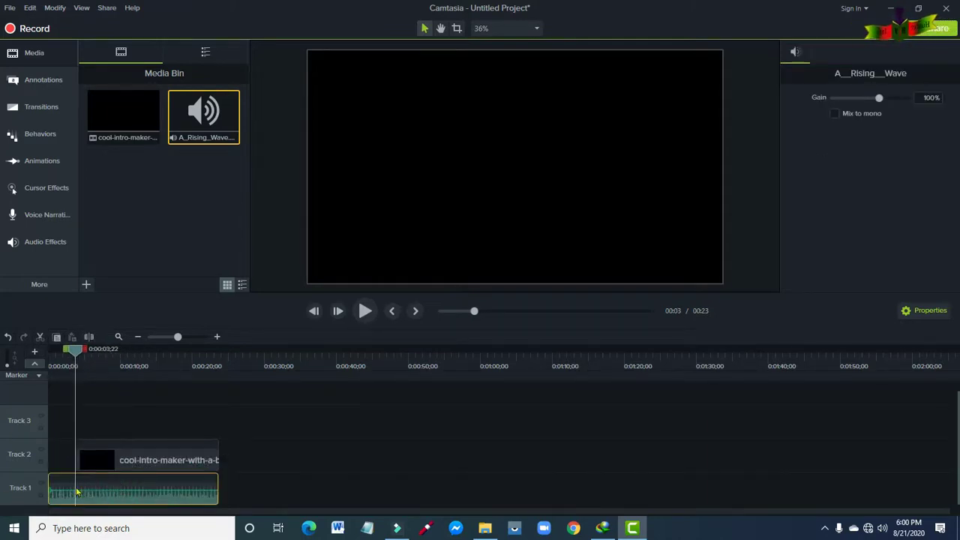
pyautogui.click(88, 339)
pyautogui.rightClick(64, 492)
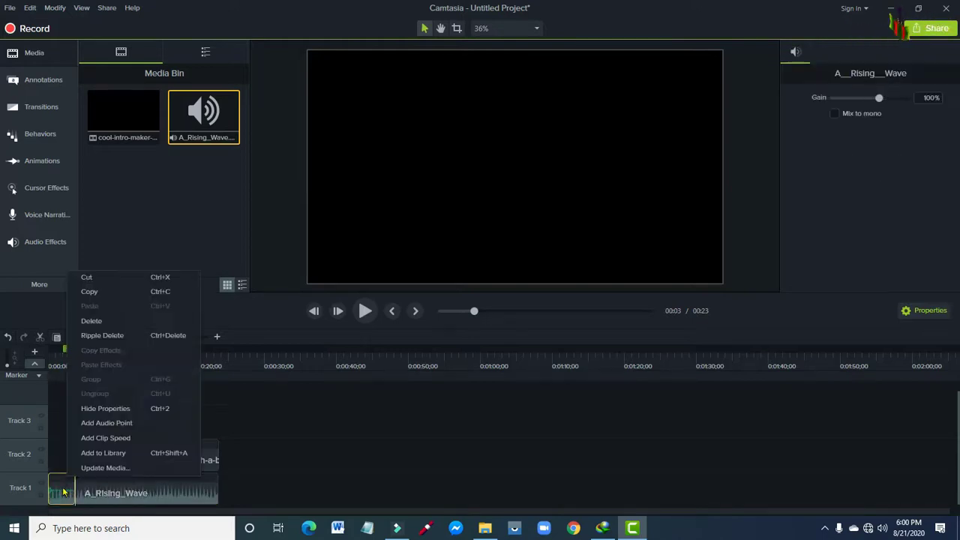
pyautogui.click(91, 320)
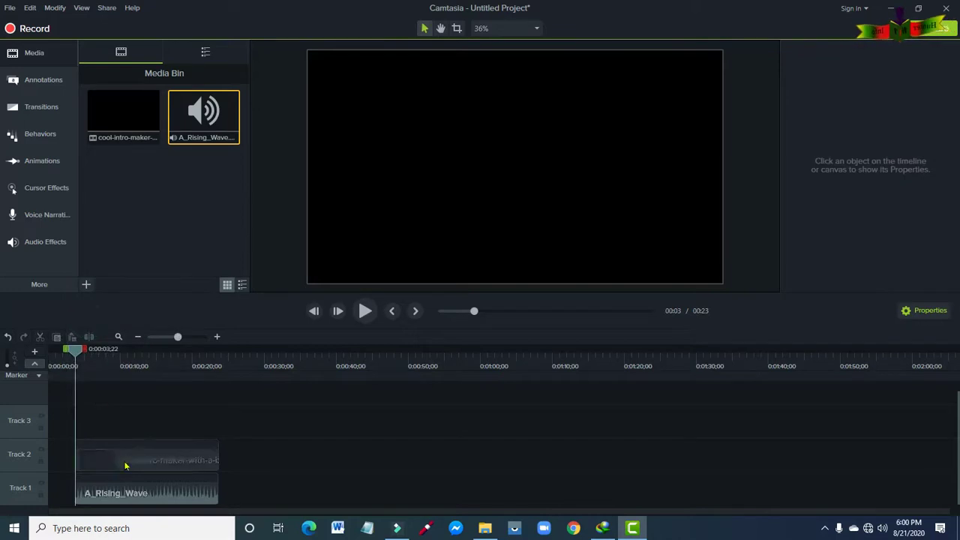
# Move the intro clip and the trimmed A_Rising_Wave audio back to the start of the timeline
pyautogui.moveTo(142, 464); pyautogui.dragTo(84, 463)
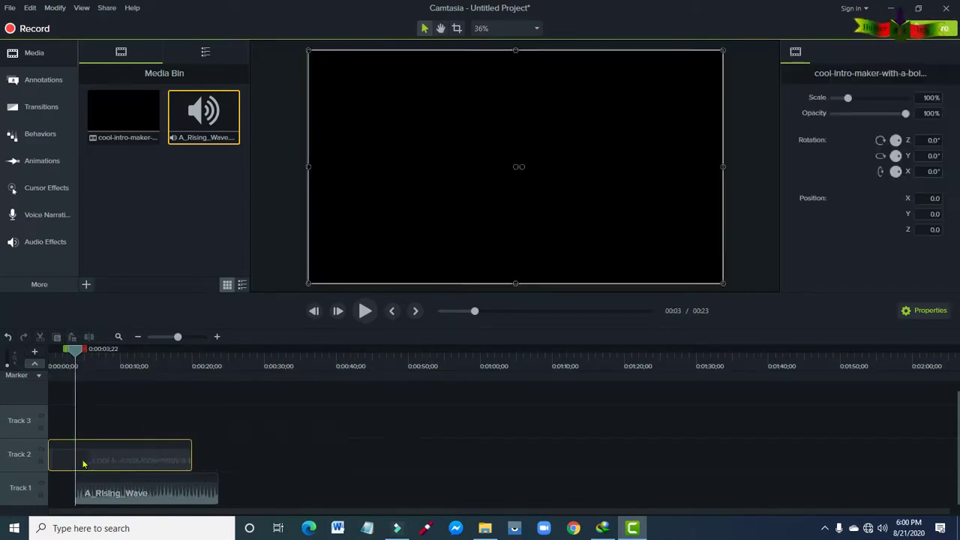
pyautogui.moveTo(133, 502); pyautogui.dragTo(62, 501)
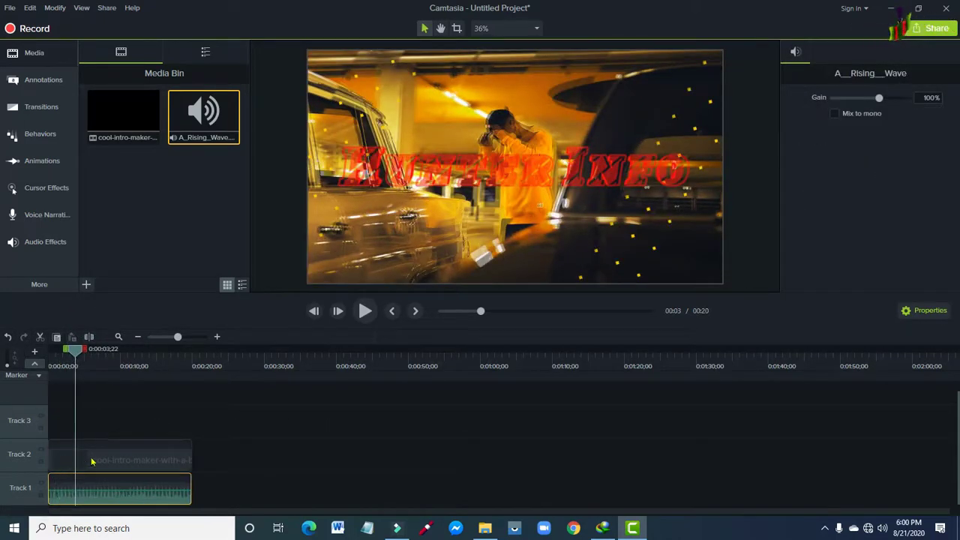
# Preview the combined intro and music, and select the timeline range from the start to 0:00:19;27
pyautogui.moveTo(75, 350); pyautogui.dragTo(191, 386)
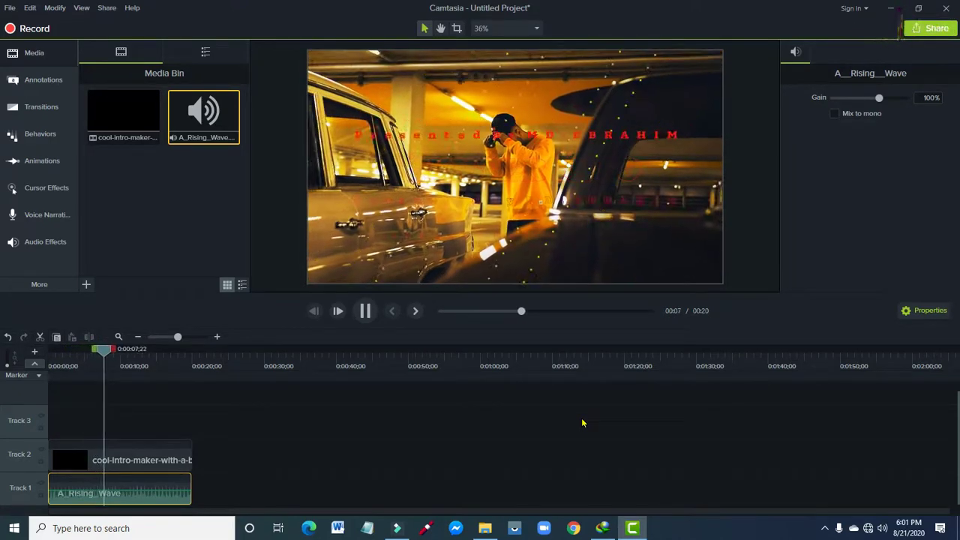
pyautogui.press('space')
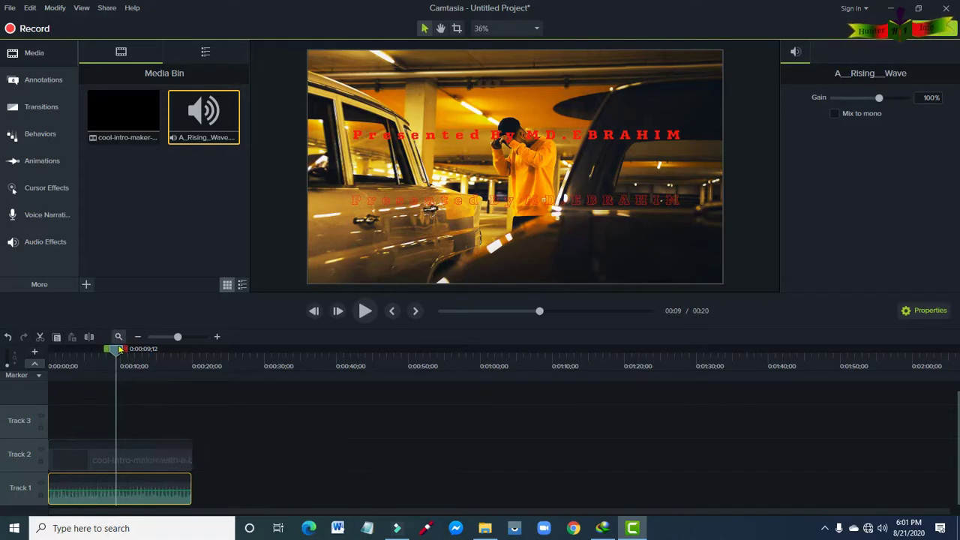
pyautogui.moveTo(114, 351); pyautogui.dragTo(194, 348)
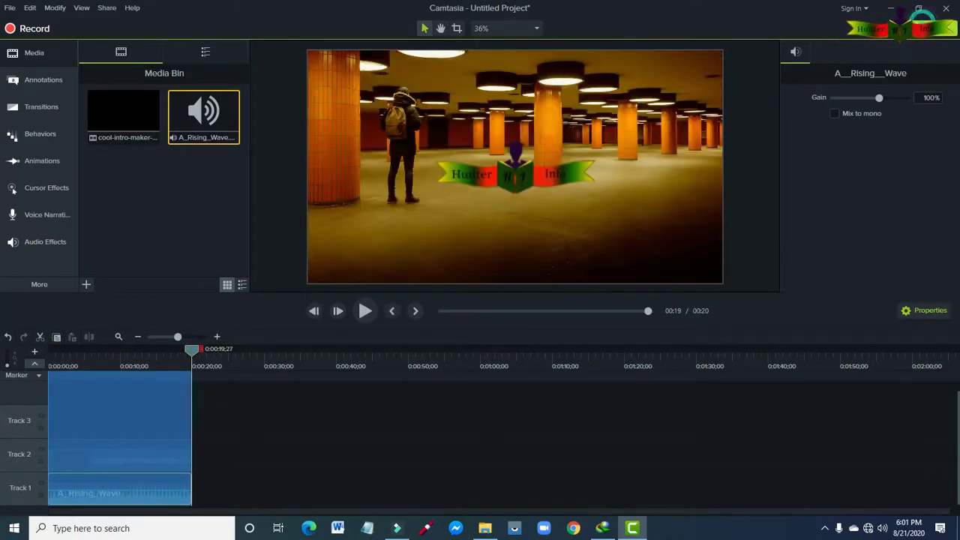
# Start a local file production of the video with the MP4 with Smart Player (up to 1080p) preset
pyautogui.click(936, 28)
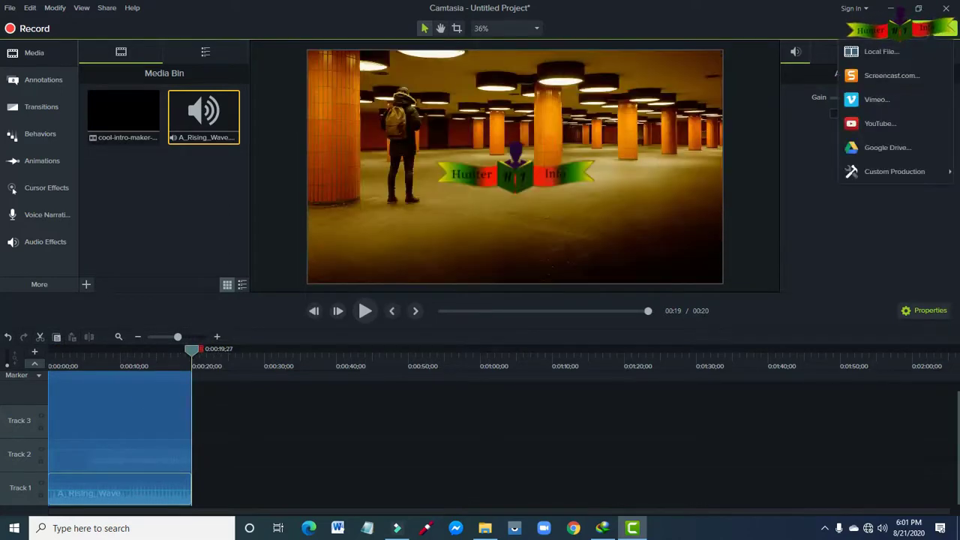
pyautogui.click(889, 51)
pyautogui.click(600, 321)
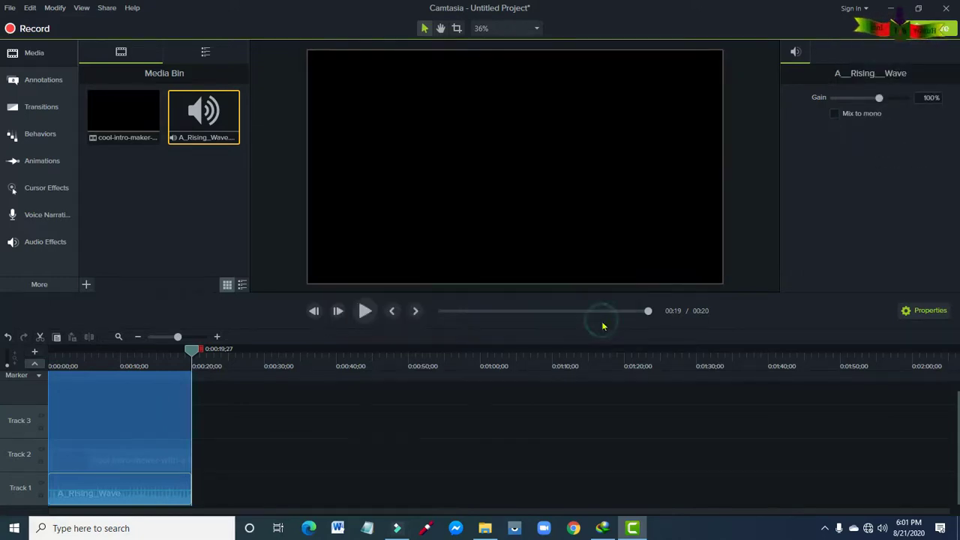
pyautogui.click(531, 157)
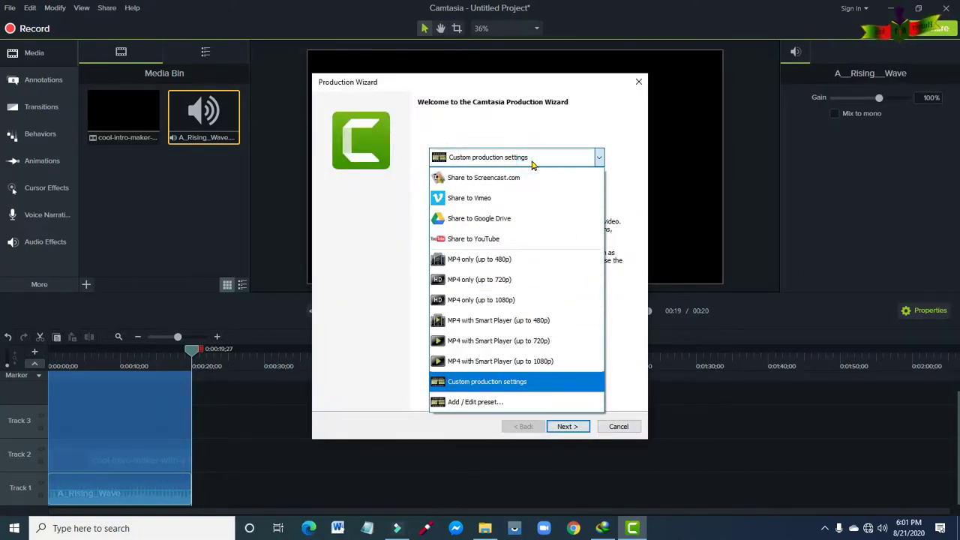
pyautogui.click(556, 361)
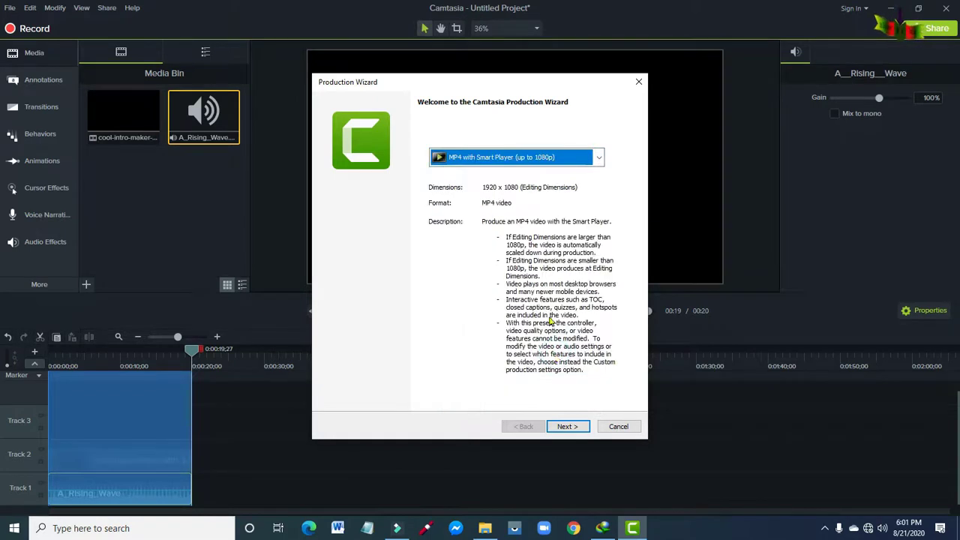
pyautogui.click(574, 426)
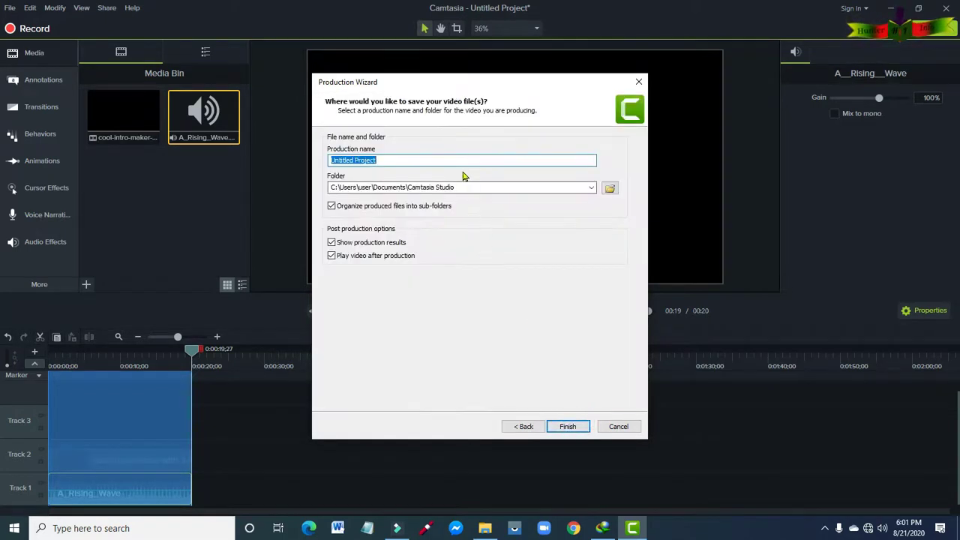
# Name the production intro111, produce the video and close the production results
pyautogui.press('BackSpace')
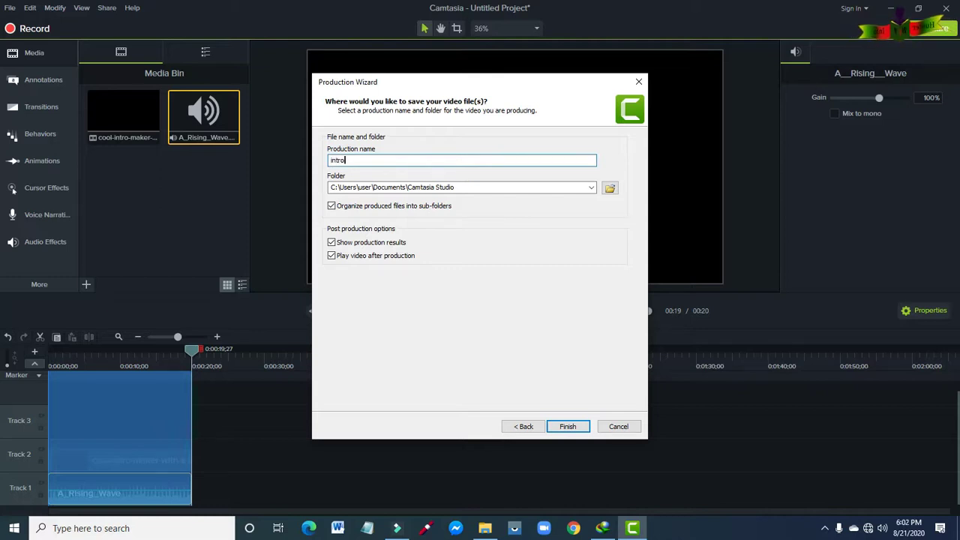
pyautogui.click(573, 427)
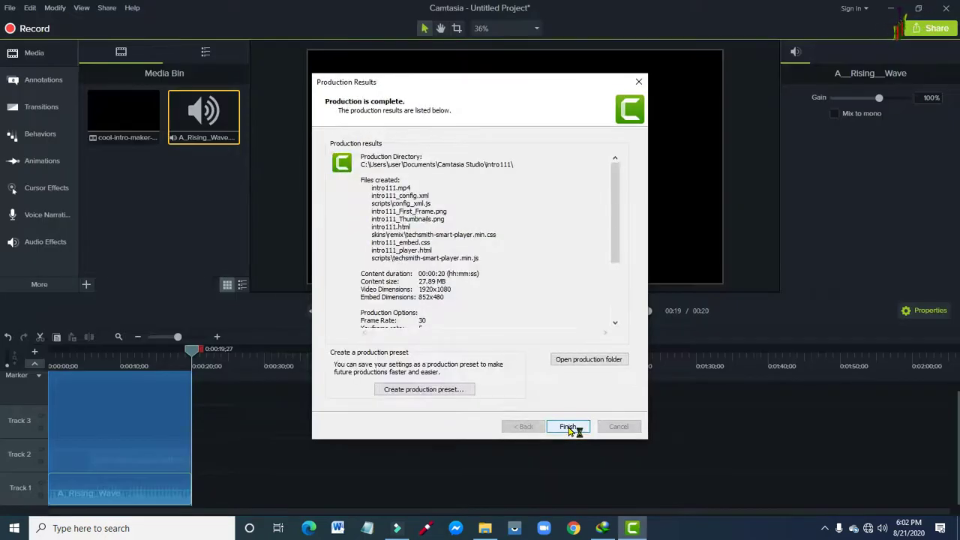
pyautogui.click(567, 427)
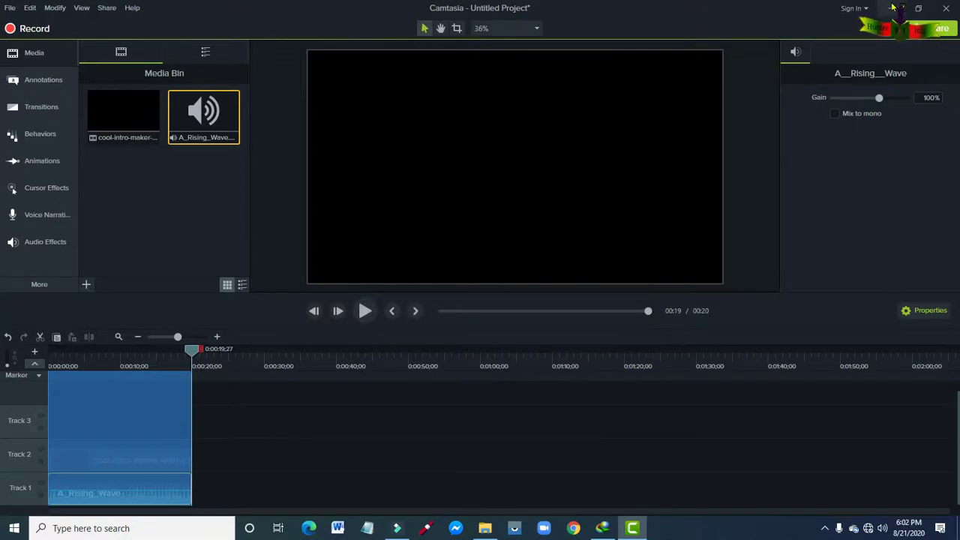
# Watch the produced intro video in full screen and pause it partway through
pyautogui.click(722, 340)
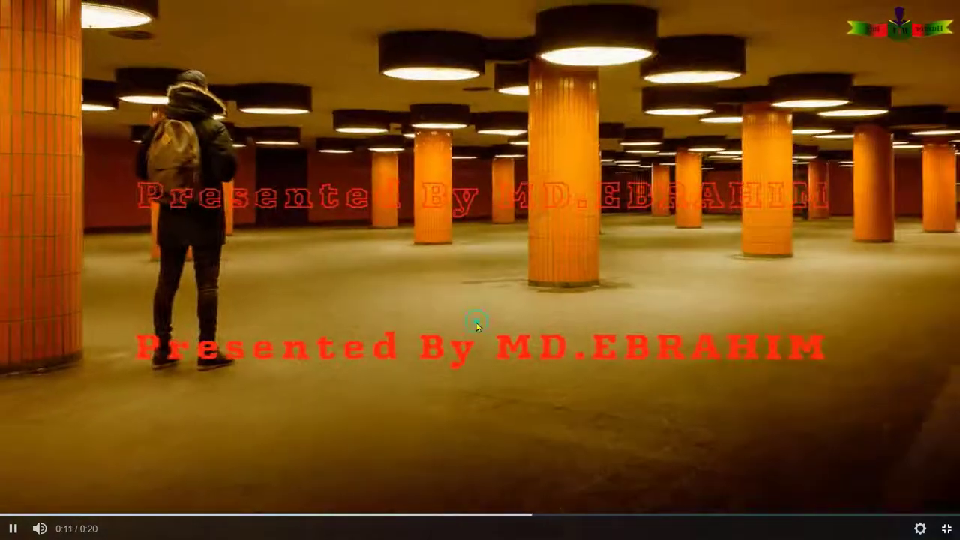
pyautogui.click(476, 323)
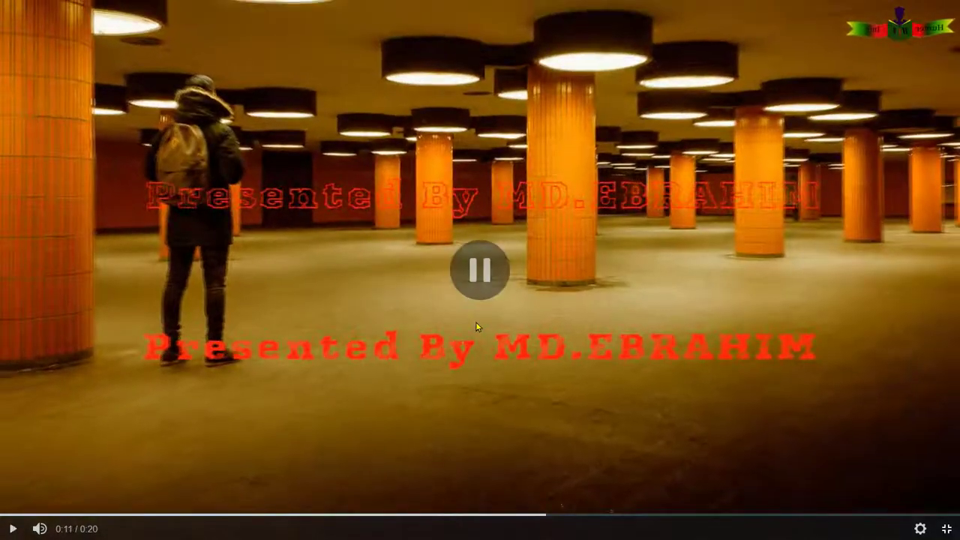